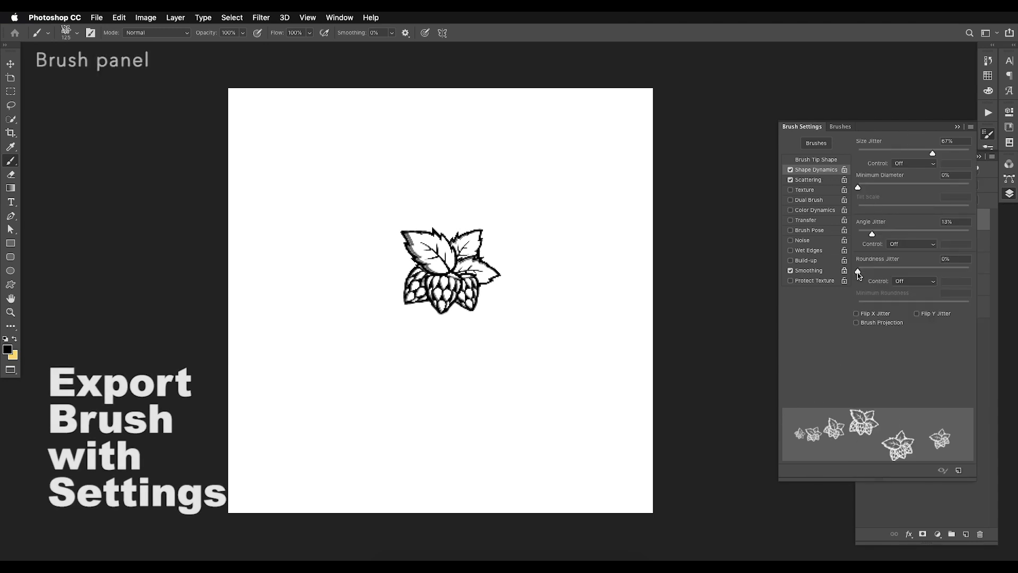
Step: Bring up the brush preset picker's options menu for the current cherry brush
{"action": "left_click", "coordinate": [77, 34]}
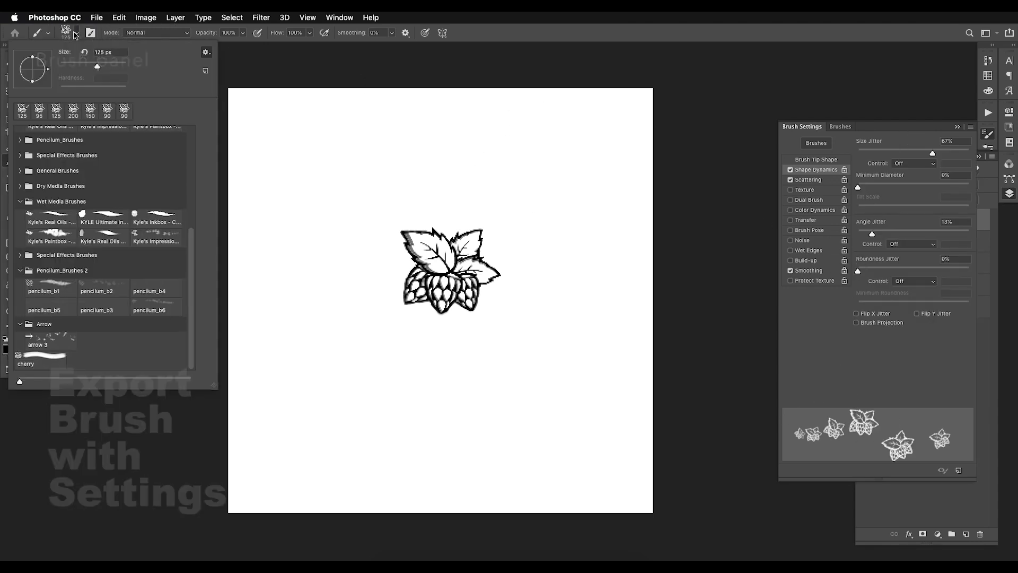
{"action": "left_click", "coordinate": [205, 53]}
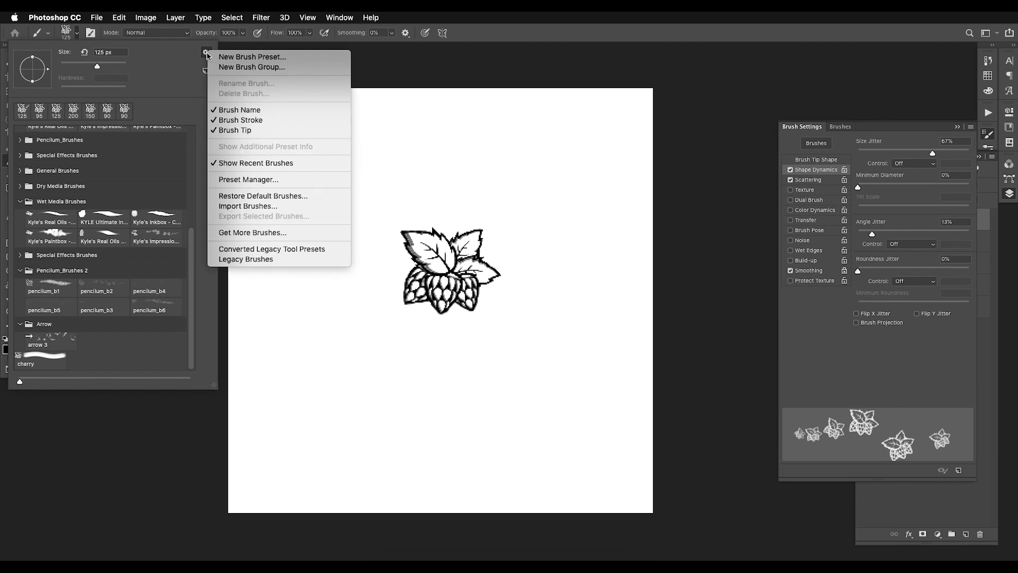
Step: Create a brush preset named 'new' from the cherry brush with Include Color checked
{"action": "left_click", "coordinate": [247, 61]}
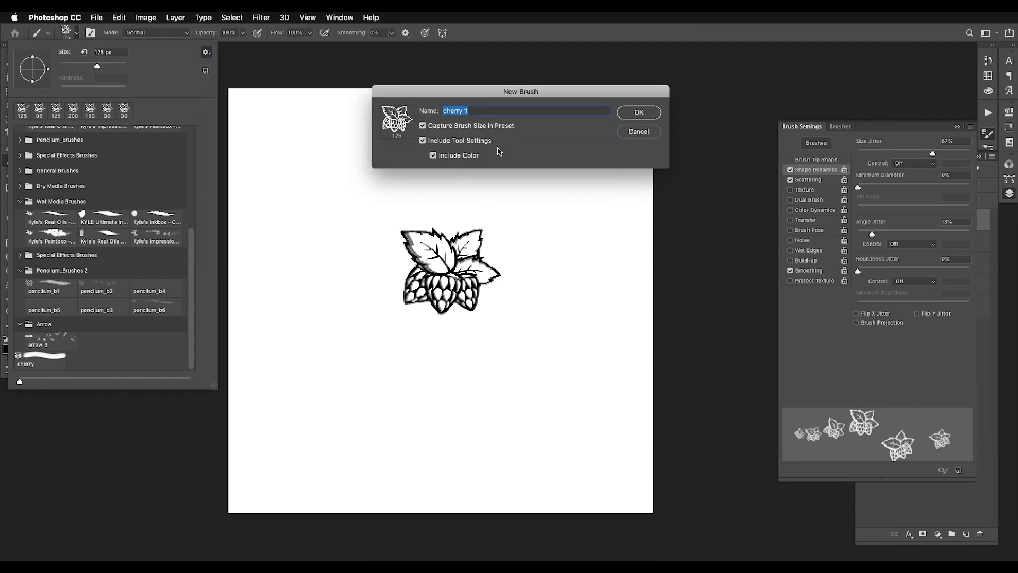
{"action": "left_click", "coordinate": [408, 124]}
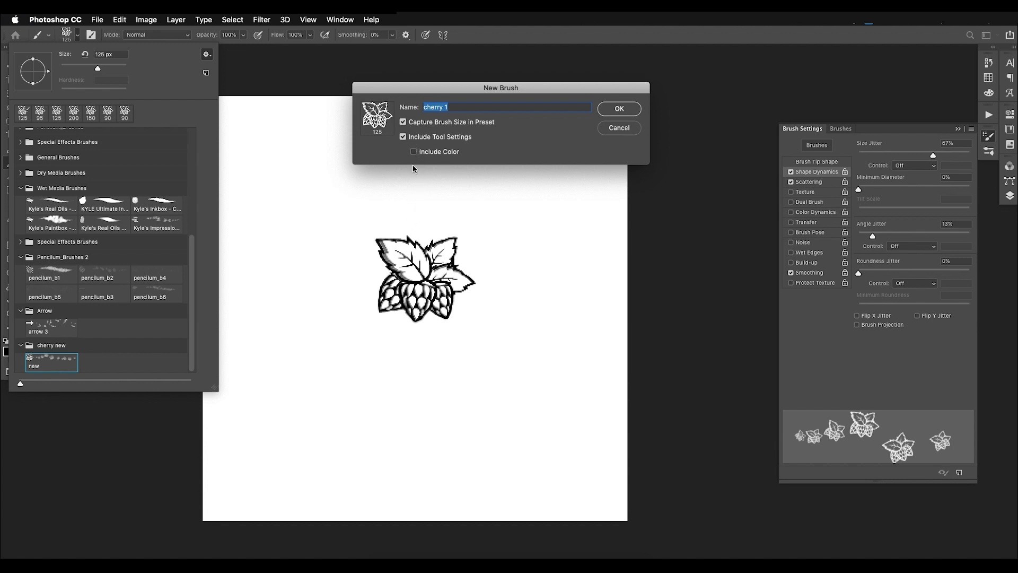
{"action": "left_click", "coordinate": [422, 153]}
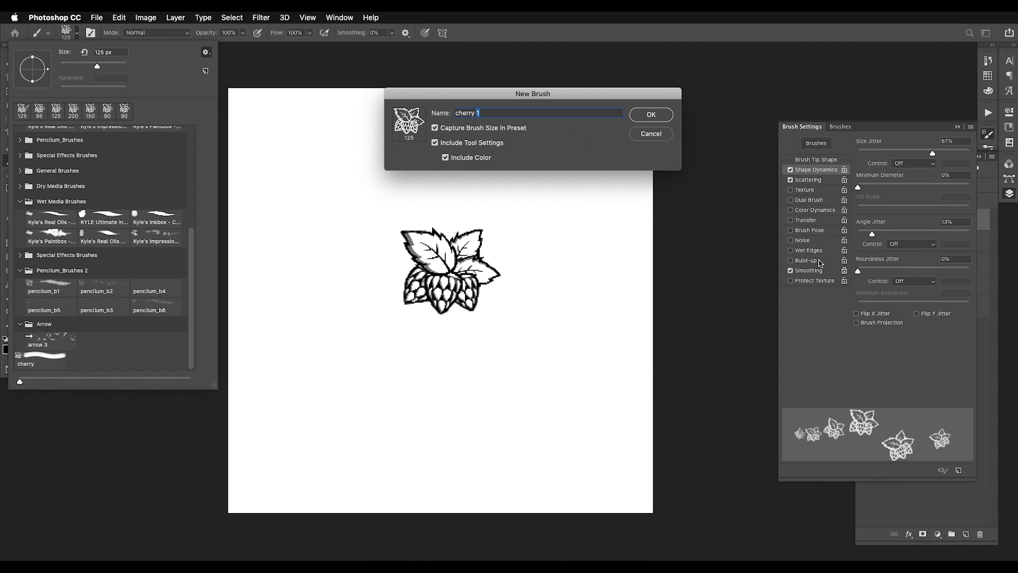
{"action": "key", "text": "super+a"}
{"action": "type", "text": "new"}
{"action": "key", "text": "Return"}
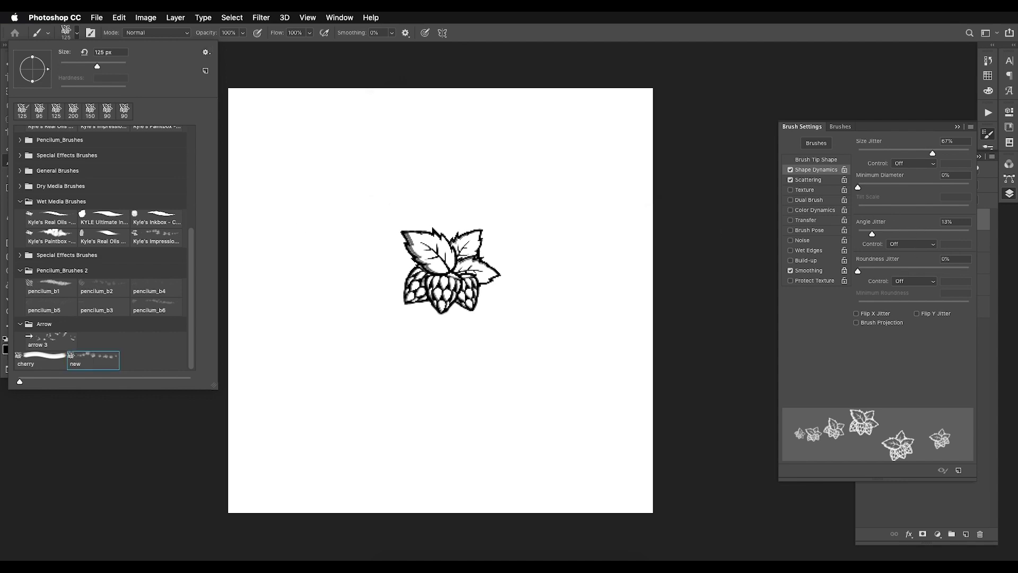
Step: Compare the original cherry brush with the 'new' preset, leaving 'new' selected
{"action": "left_click", "coordinate": [40, 359]}
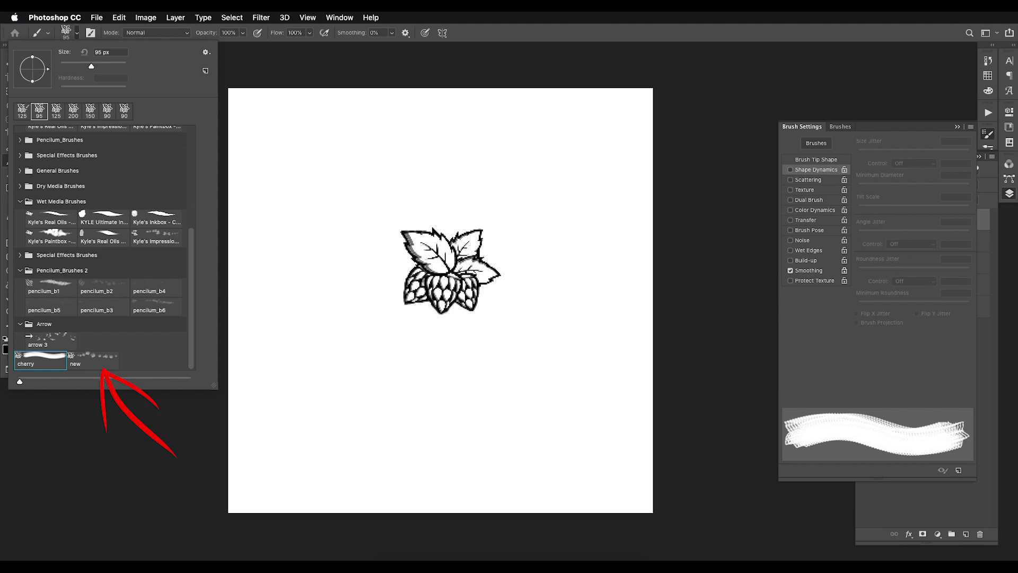
{"action": "left_click", "coordinate": [93, 358]}
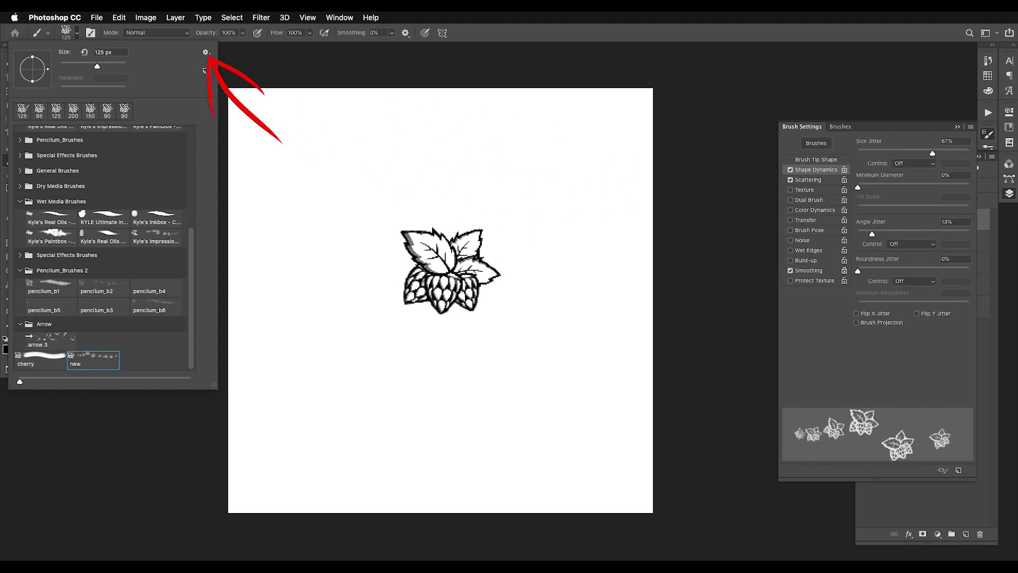
{"action": "left_click", "coordinate": [205, 53]}
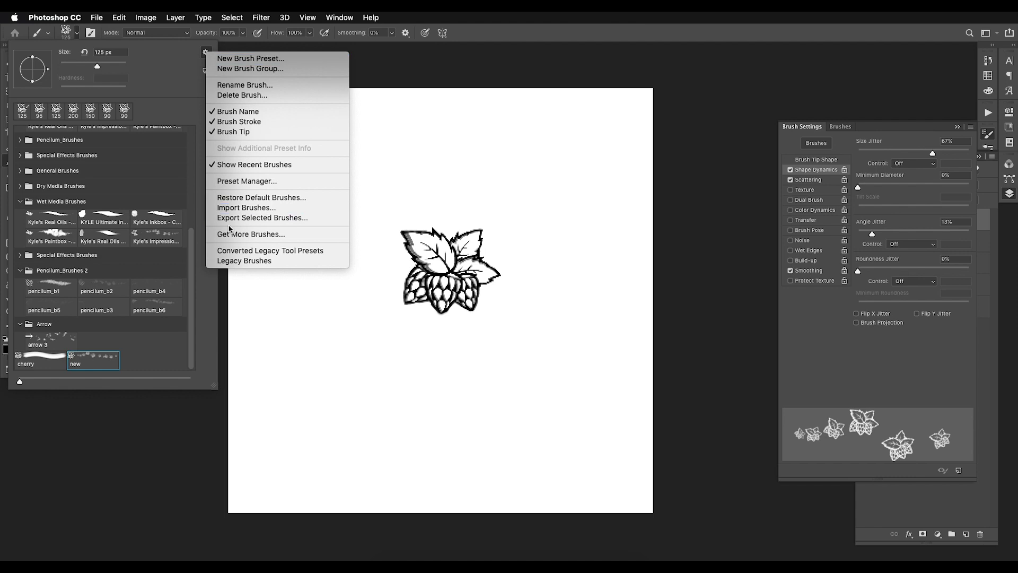
Step: Export the selected brush preset to the file 'cherry new.abr'
{"action": "left_click", "coordinate": [255, 218]}
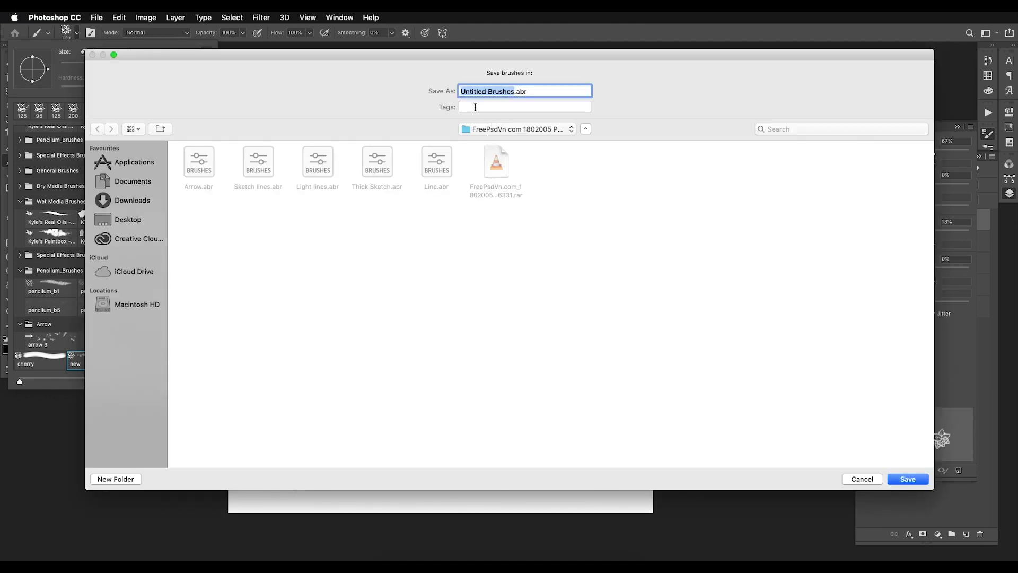
{"action": "type", "text": "cherry new"}
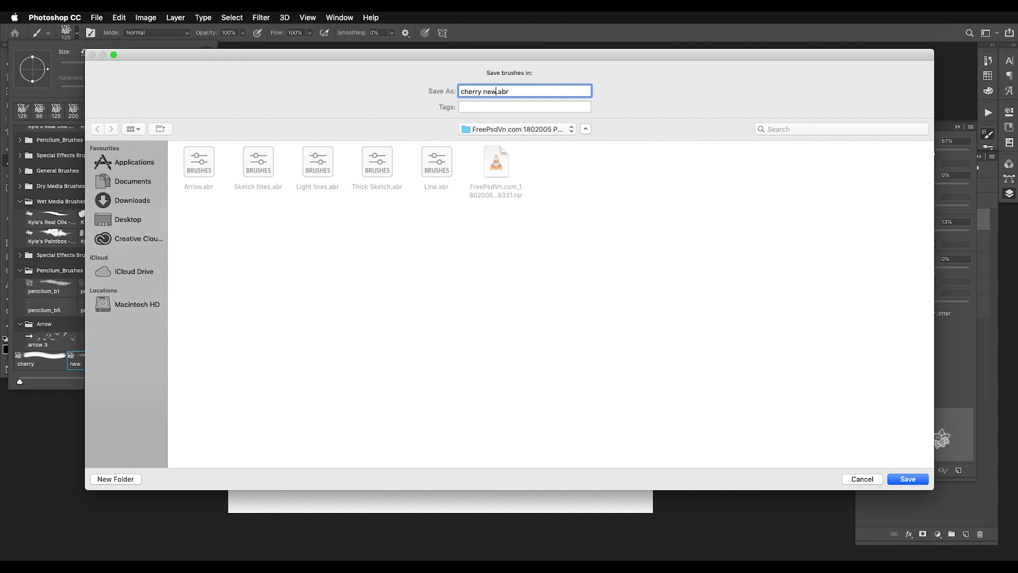
{"action": "key", "text": "Return"}
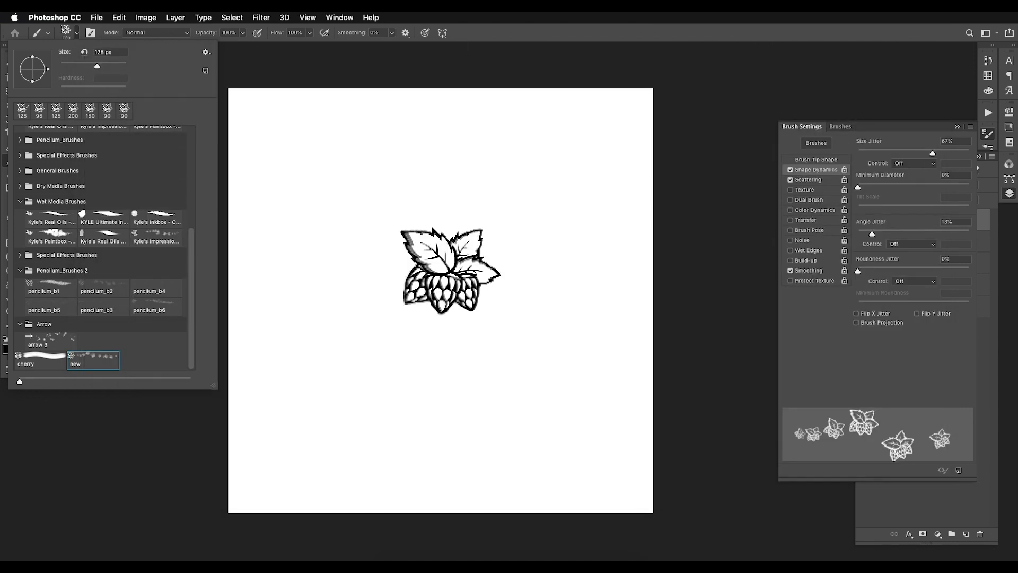
{"action": "left_click", "coordinate": [71, 36]}
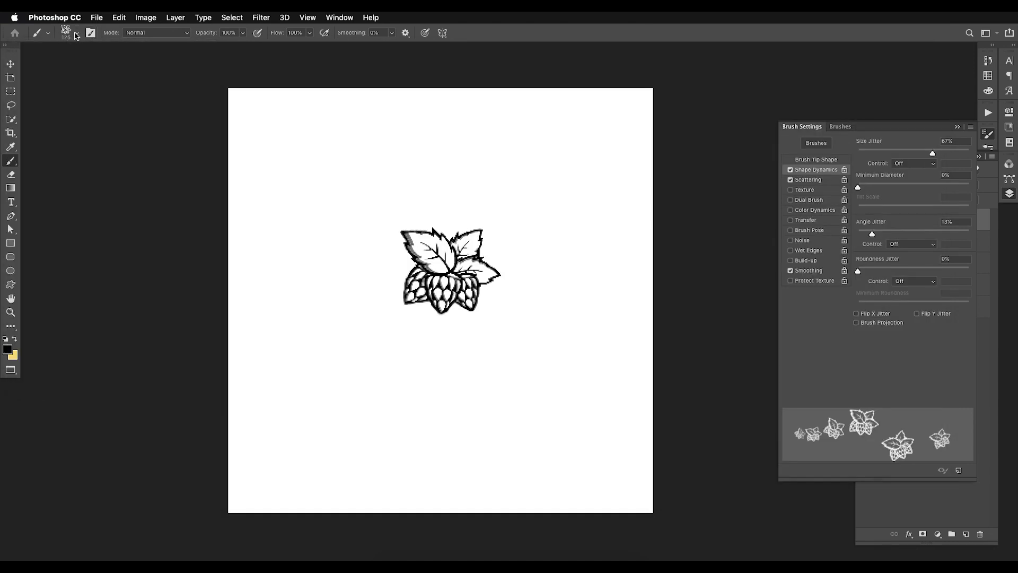
Step: Delete the cherry and new brushes from the brush preset list
{"action": "left_click", "coordinate": [75, 36]}
{"action": "left_click", "coordinate": [44, 361], "text": "shift"}
{"action": "right_click", "coordinate": [99, 364]}
{"action": "left_click", "coordinate": [120, 376]}
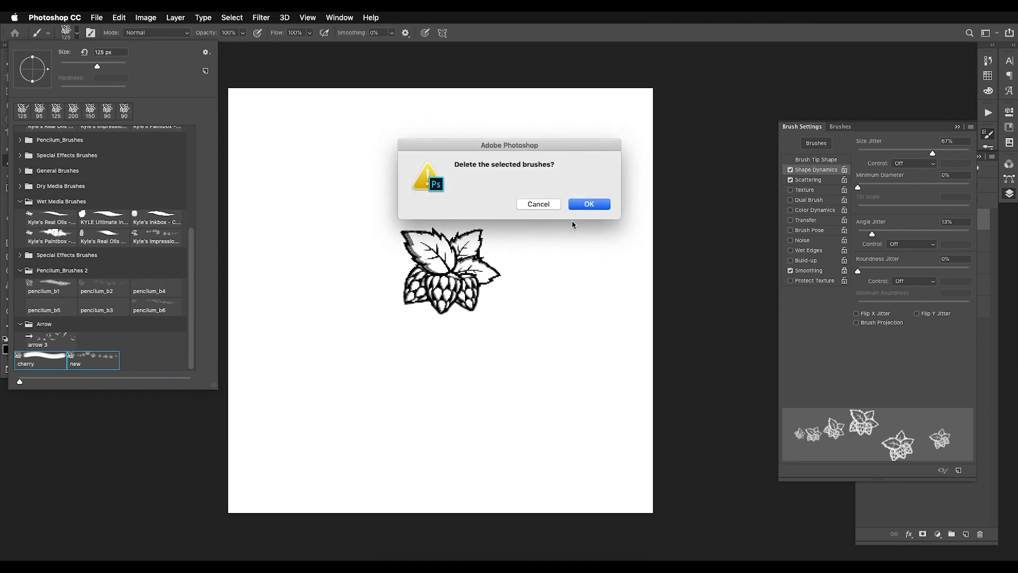
{"action": "left_click", "coordinate": [592, 201]}
Step: Load 'cherry new.abr' through the Preset Manager and select its 'new' brush
{"action": "left_click", "coordinate": [205, 52]}
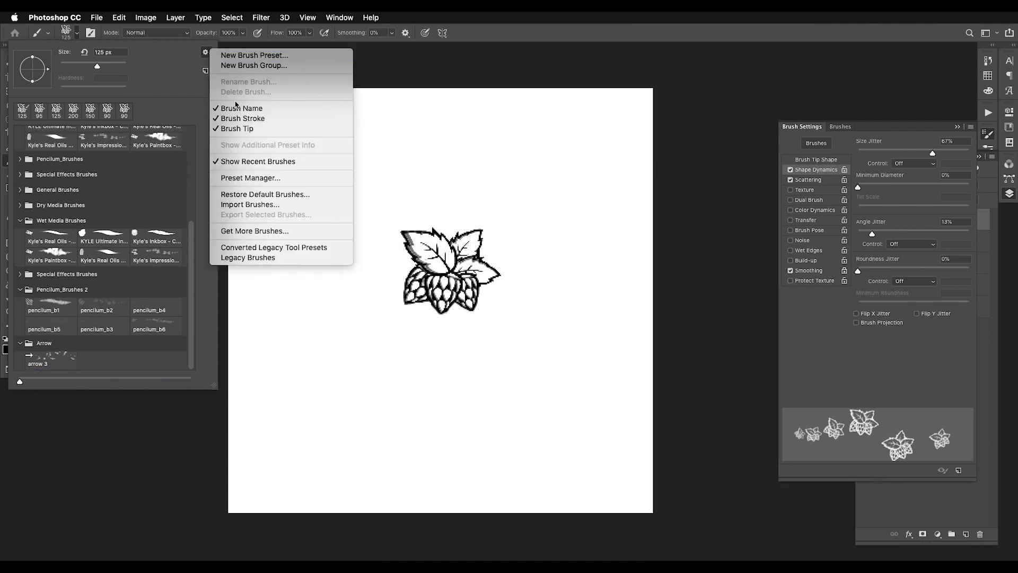
{"action": "left_click", "coordinate": [273, 178]}
{"action": "left_click", "coordinate": [596, 202]}
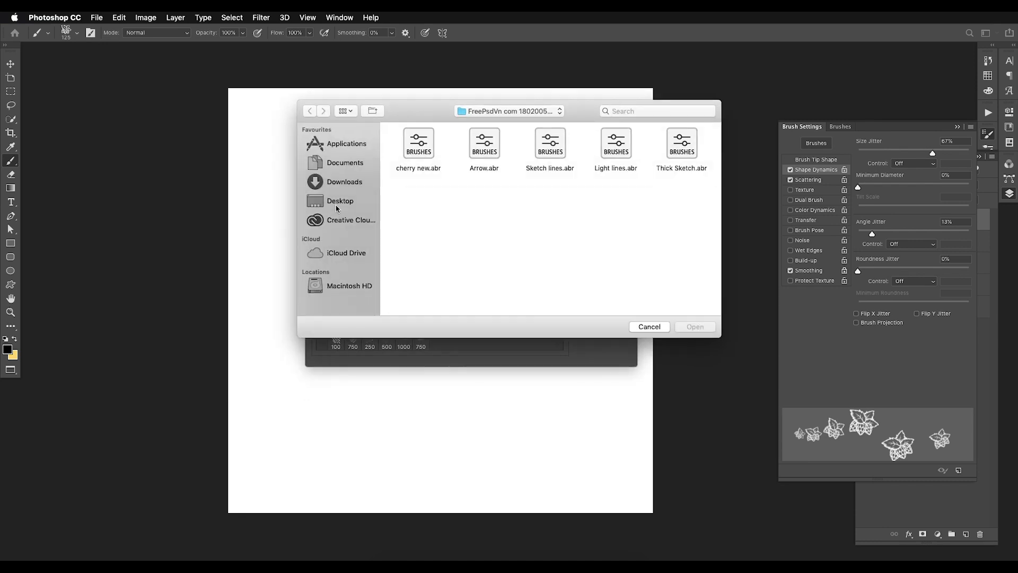
{"action": "left_click", "coordinate": [431, 153]}
{"action": "left_click", "coordinate": [695, 327]}
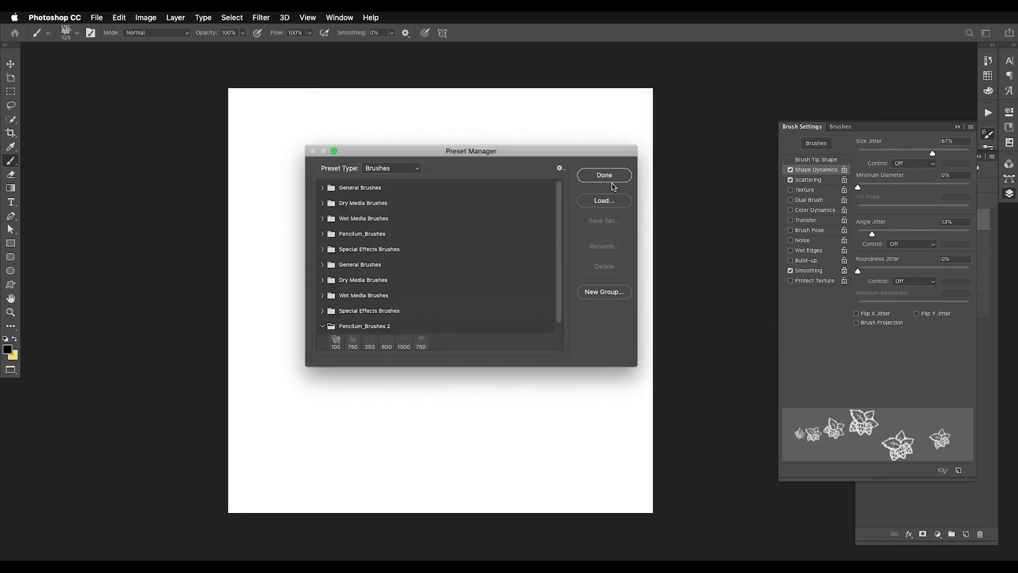
{"action": "left_click", "coordinate": [611, 176]}
{"action": "left_click", "coordinate": [76, 33]}
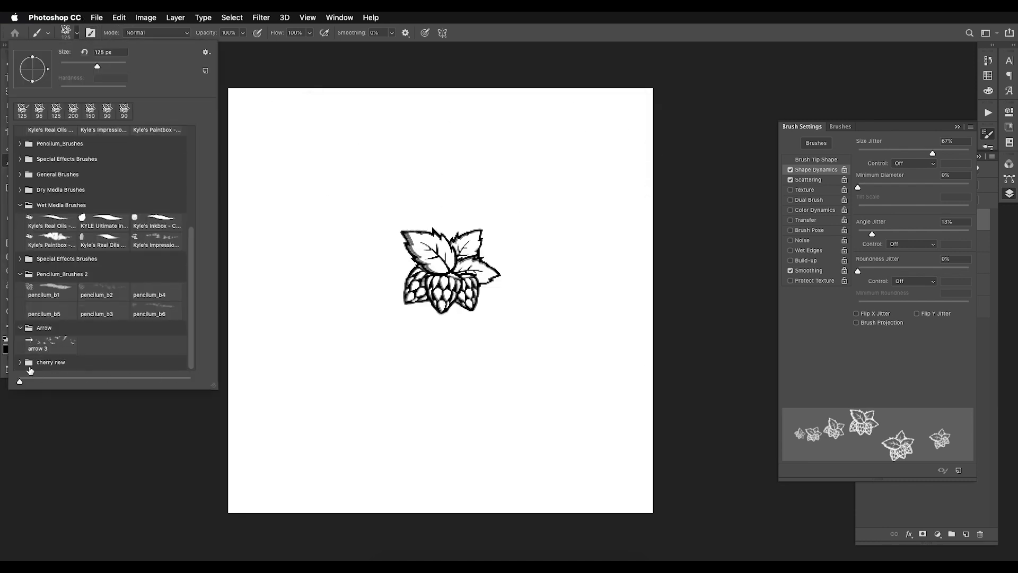
{"action": "scroll", "coordinate": [183, 358], "scroll_direction": "down", "scroll_amount": 1}
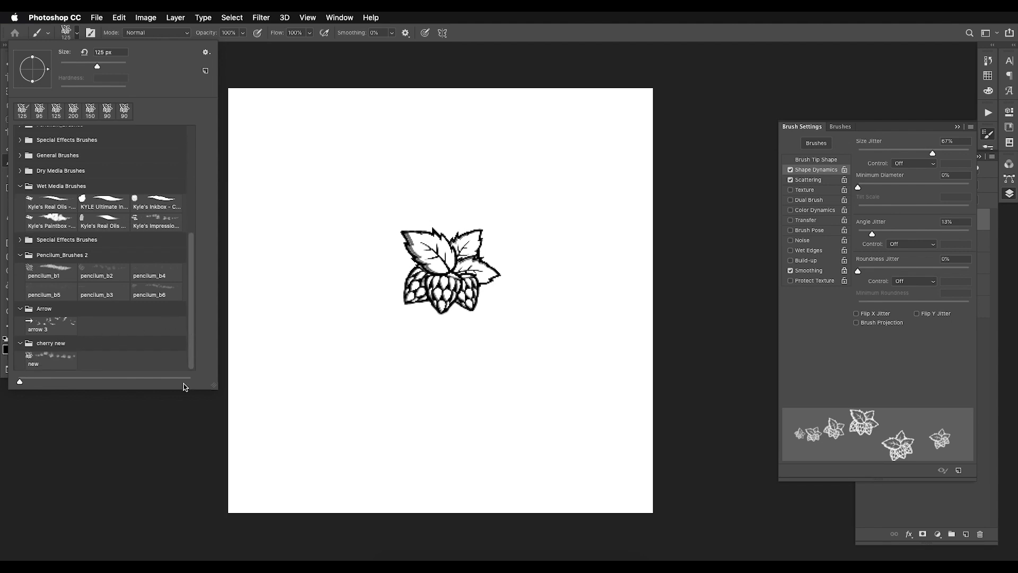
{"action": "left_click", "coordinate": [56, 362]}
Step: Stamp nine hop-cluster motifs at scattered spots across the canvas
{"action": "left_click", "coordinate": [341, 152]}
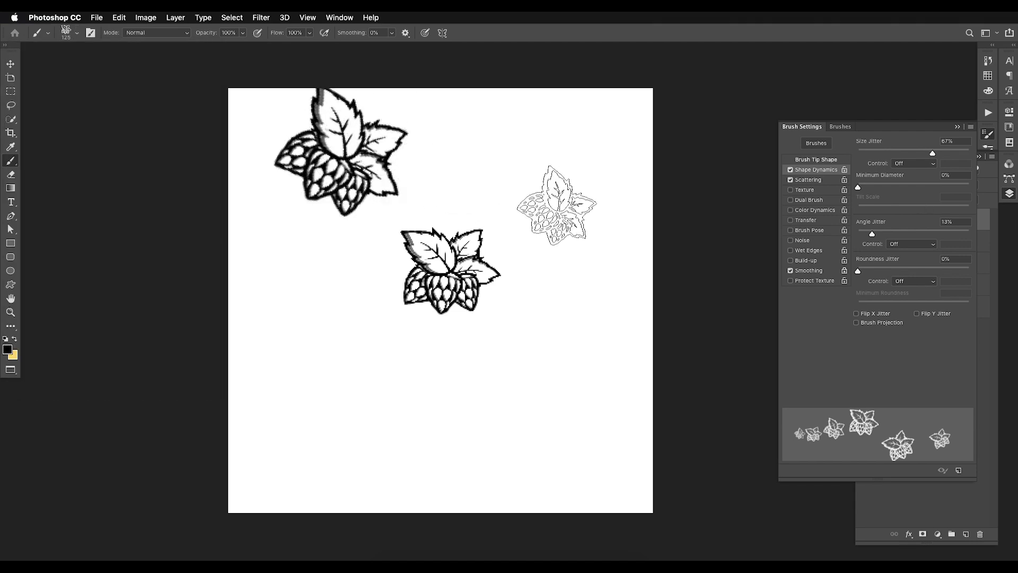
{"action": "left_click", "coordinate": [557, 205]}
{"action": "left_click", "coordinate": [462, 415]}
{"action": "left_click", "coordinate": [289, 440]}
{"action": "left_click", "coordinate": [573, 366]}
{"action": "left_click", "coordinate": [390, 274]}
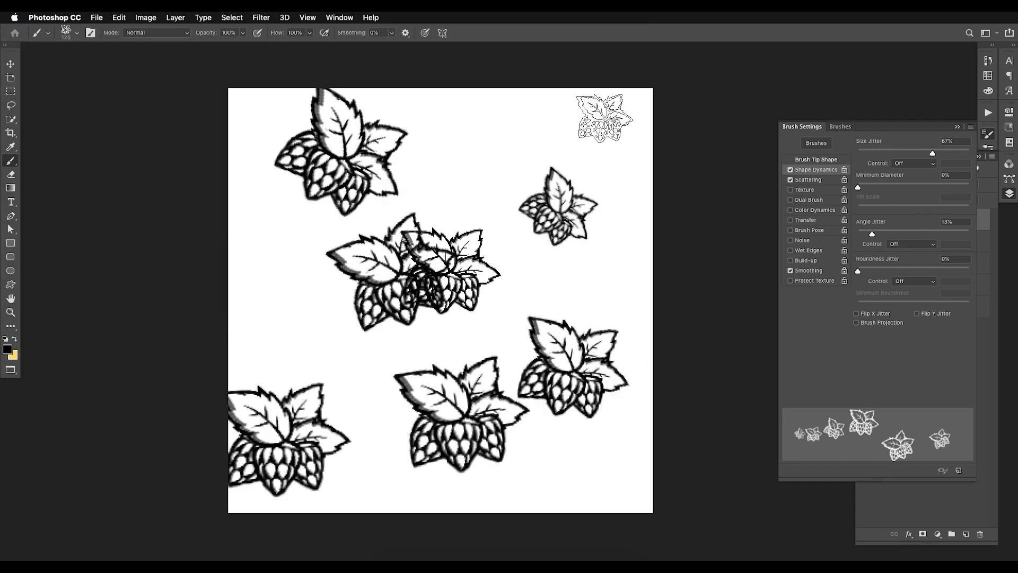
{"action": "left_click", "coordinate": [593, 128]}
{"action": "left_click", "coordinate": [301, 223]}
{"action": "left_click", "coordinate": [481, 306]}
Step: With the Move tool (V), nudge the artwork slightly into its final position
{"action": "key", "text": "v"}
{"action": "mouse_move", "coordinate": [482, 306]}
{"action": "left_mouse_down"}
{"action": "mouse_move", "coordinate": [478, 211]}
{"action": "mouse_move", "coordinate": [477, 325]}
{"action": "mouse_move", "coordinate": [464, 312]}
{"action": "mouse_move", "coordinate": [343, 295]}
{"action": "left_mouse_up"}
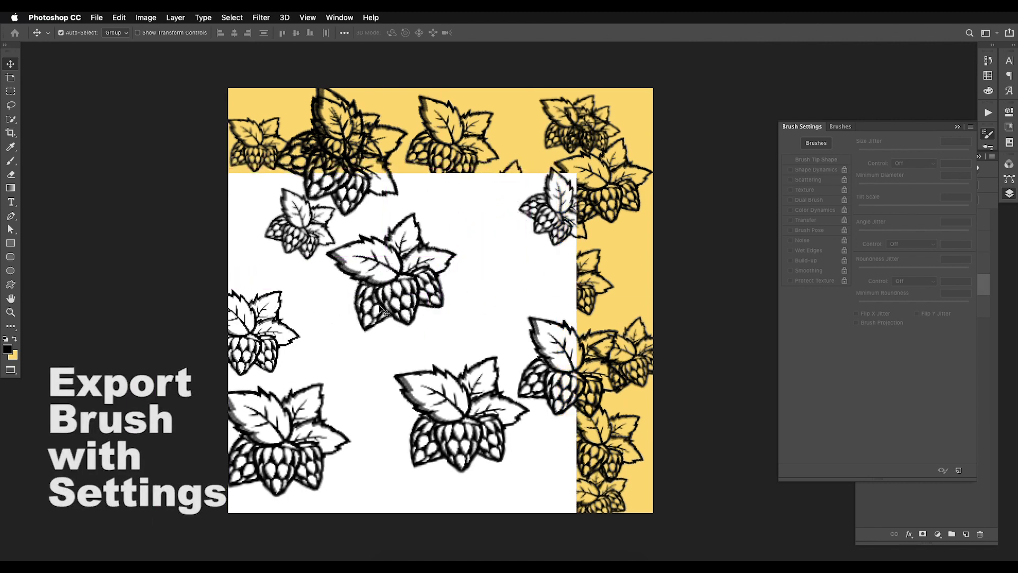
{"action": "left_click_drag", "start_coordinate": [429, 295], "coordinate": [394, 290]}
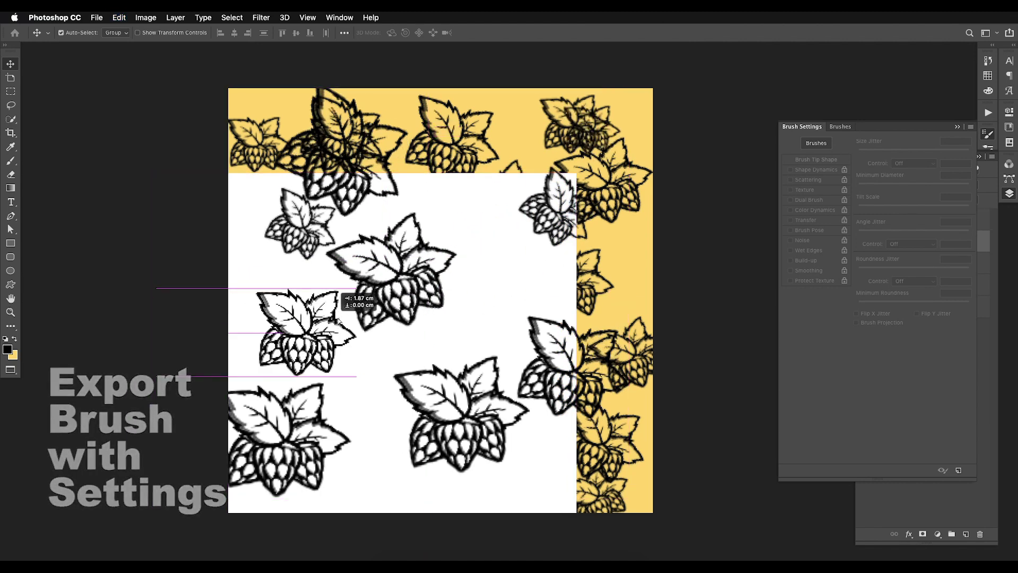